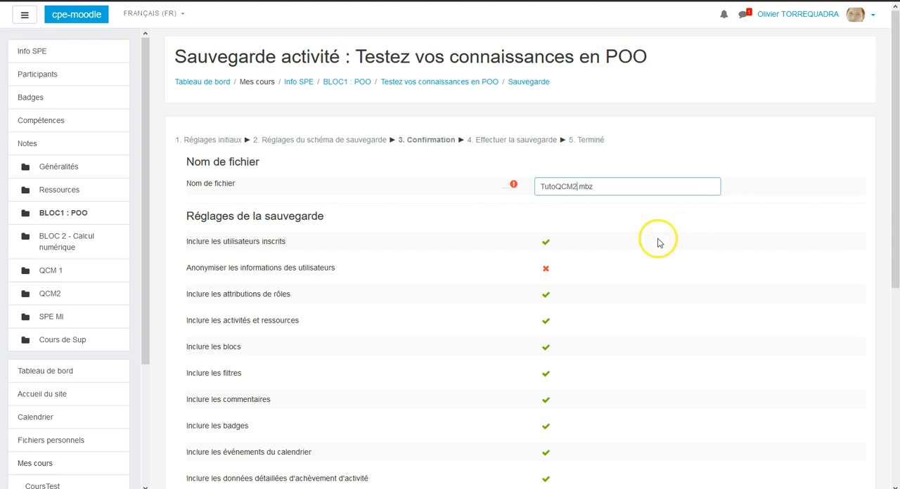
# Run the backup of the "Testez vos connaissances en POO" quiz to TutoQCM2.mbz and continue to the backup file list.
pyautogui.scroll(-3, 657, 243)
pyautogui.scroll(-5, 657, 243)
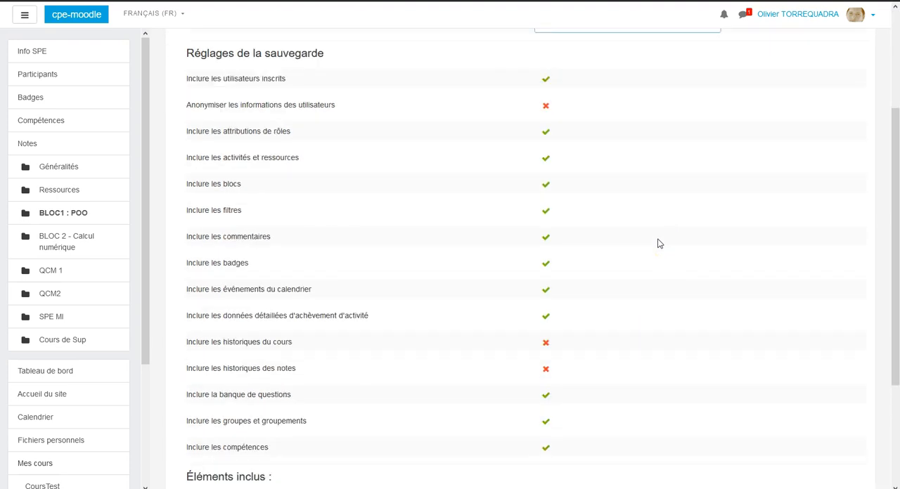
pyautogui.click(807, 435)
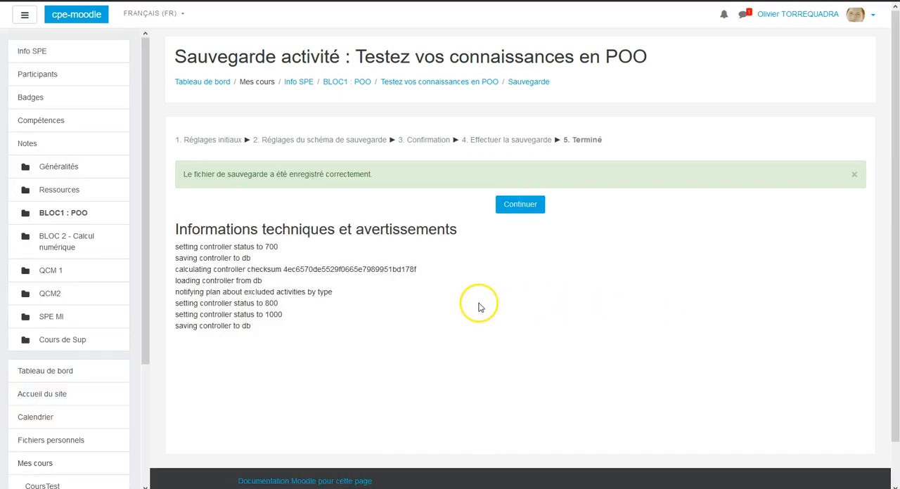
pyautogui.click(522, 204)
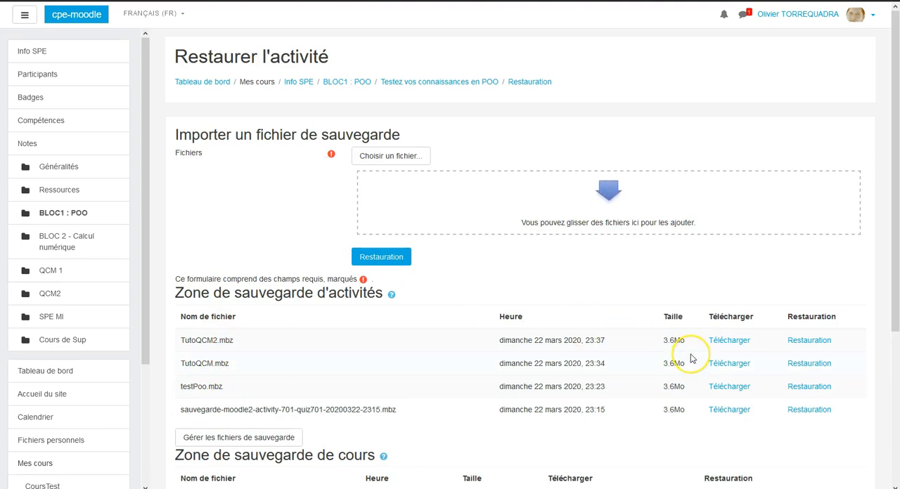
# Download the TutoQCM2.mbz activity backup and save it to the computer under the same name.
pyautogui.moveTo(606, 340); pyautogui.dragTo(591, 343)
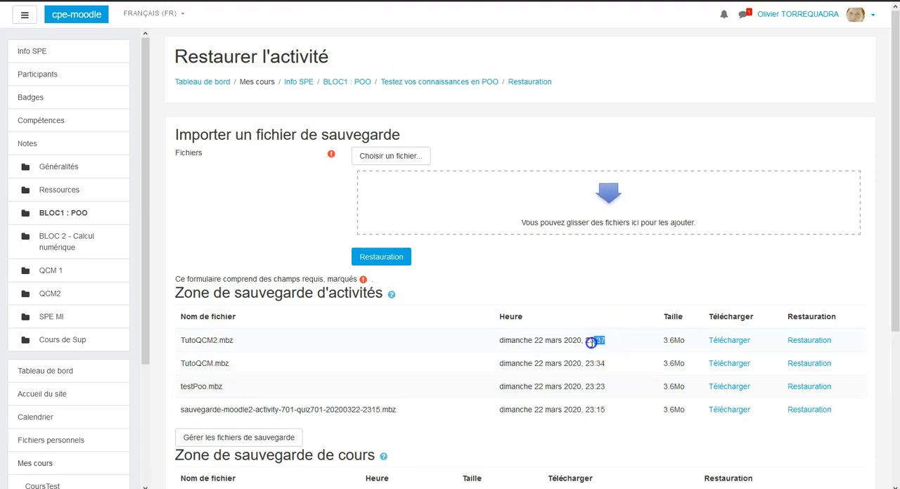
pyautogui.click(731, 341)
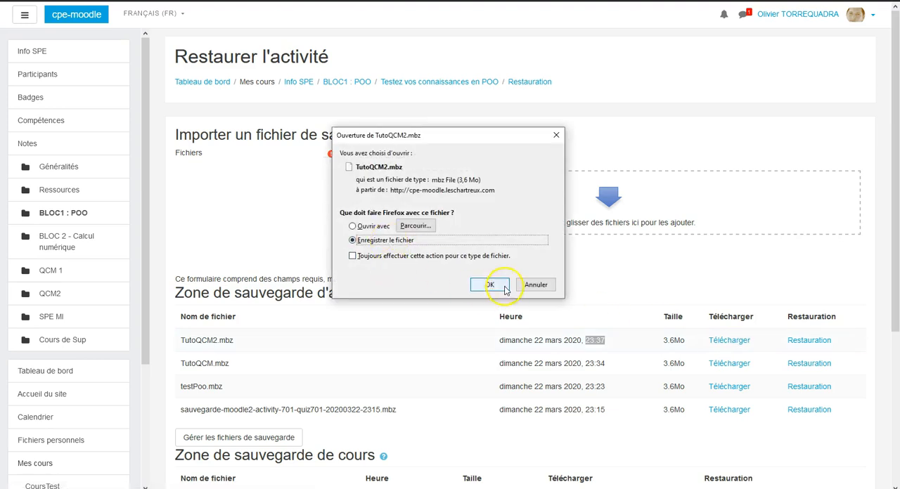
pyautogui.click(503, 289)
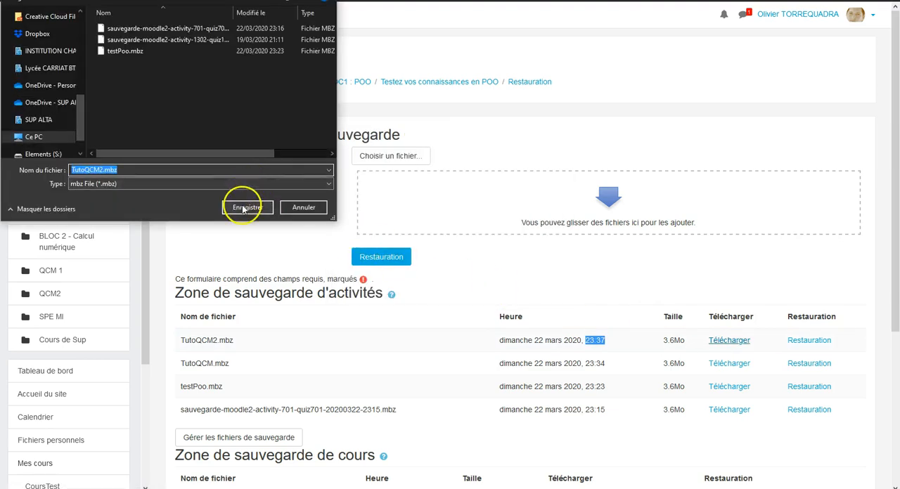
pyautogui.click(242, 208)
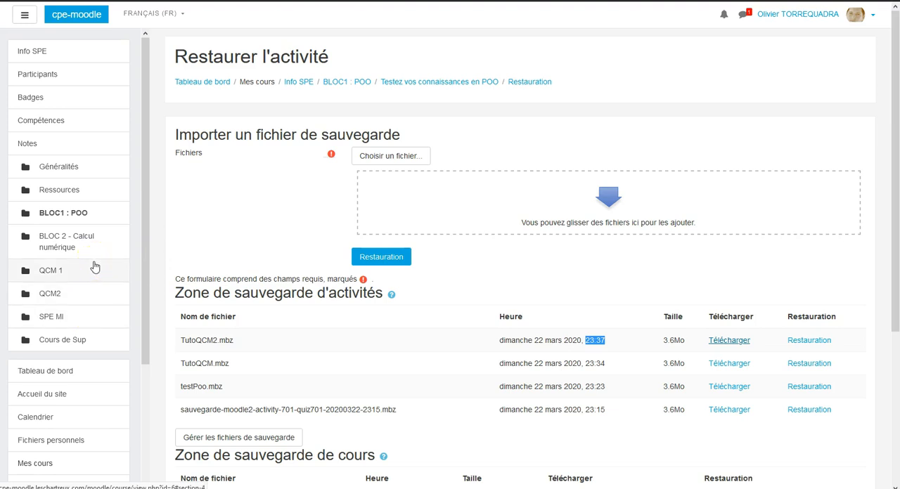
# Open the Info SUP course and check in its settings options whether edit mode is on.
pyautogui.scroll(-2, 97, 255)
pyautogui.click(69, 352)
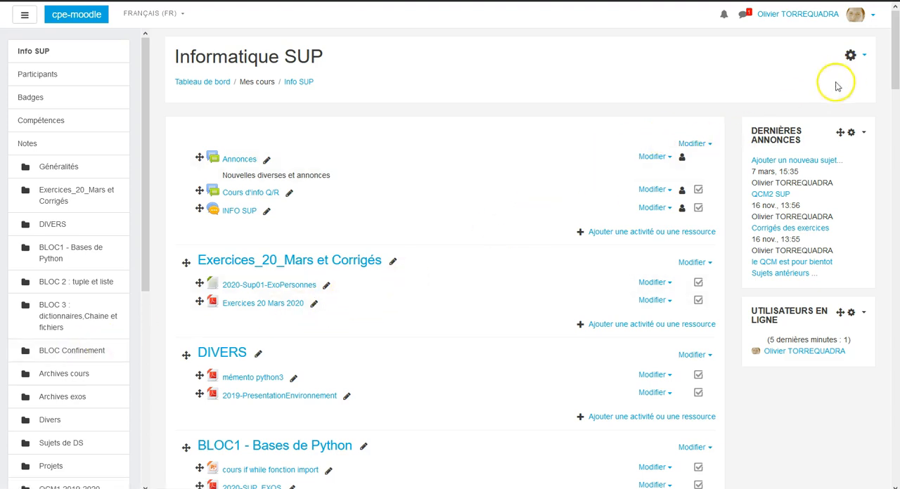
pyautogui.click(865, 58)
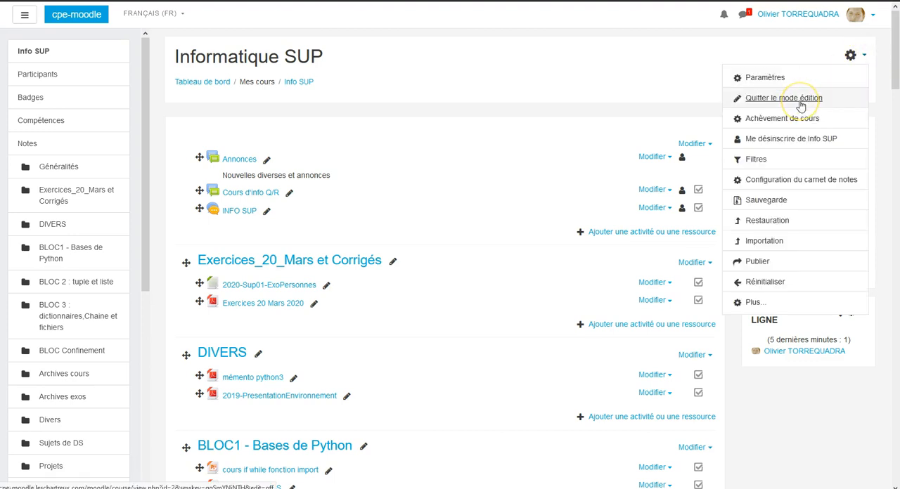
pyautogui.click(619, 144)
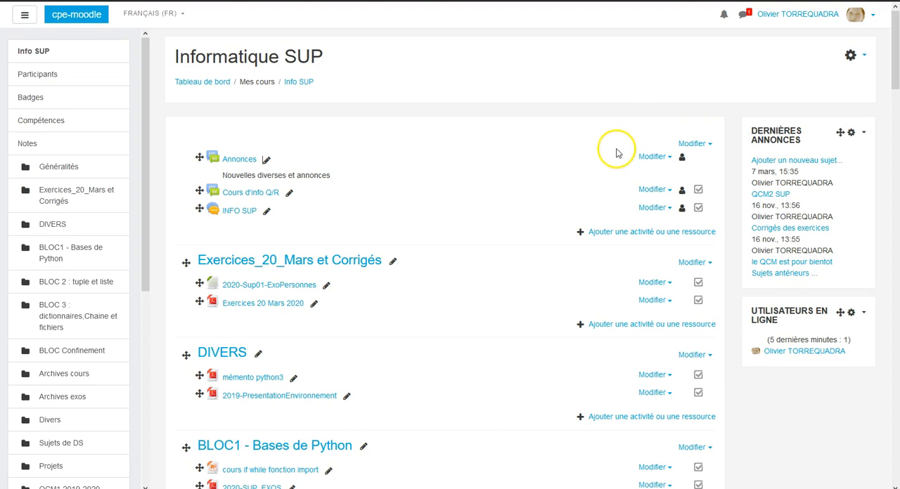
# Add a Test activity named "test import qcm" to the DIVERS section and save it, returning to the course.
pyautogui.click(680, 421)
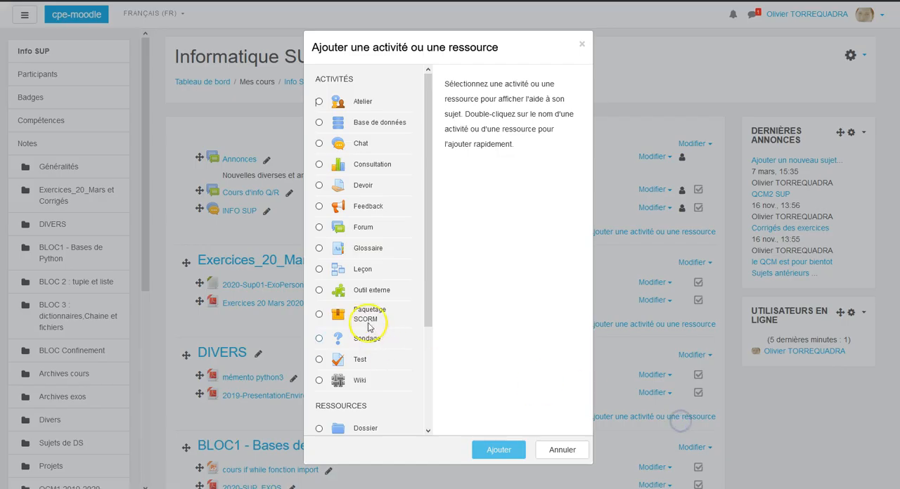
pyautogui.click(360, 359)
pyautogui.click(492, 450)
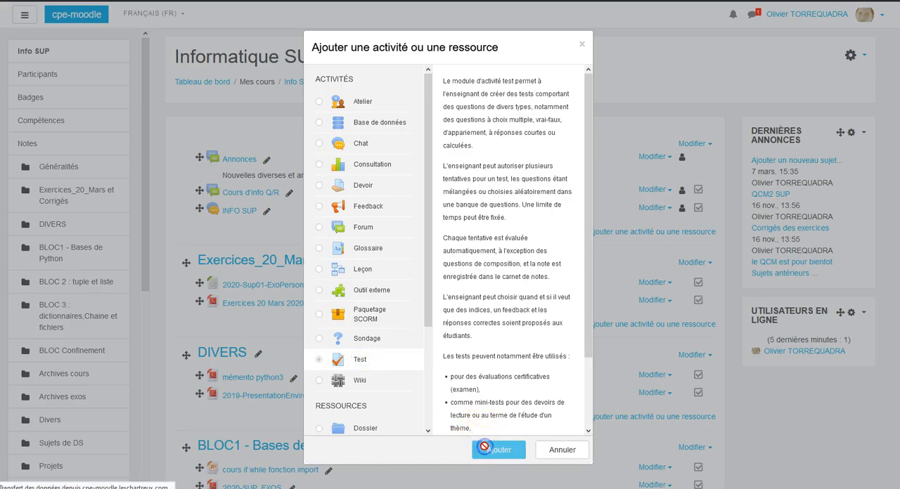
pyautogui.click(400, 185)
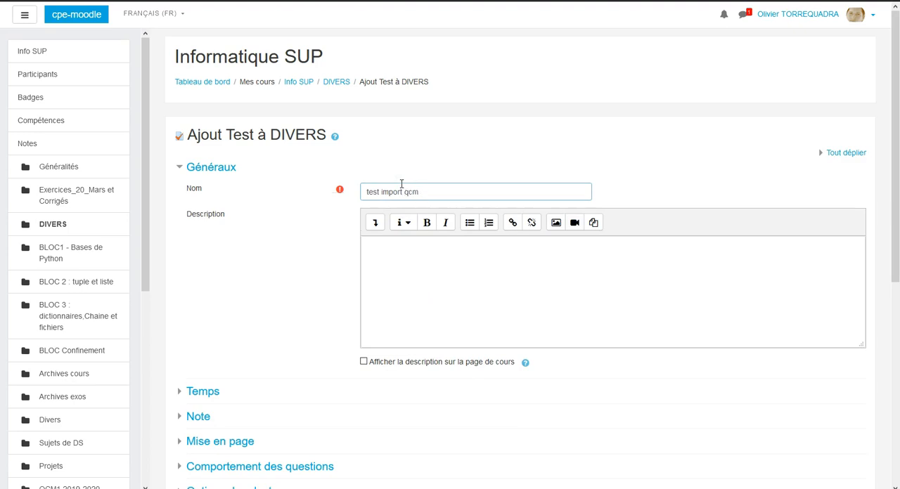
pyautogui.write('test import qcm')
pyautogui.scroll(-5, 532, 283)
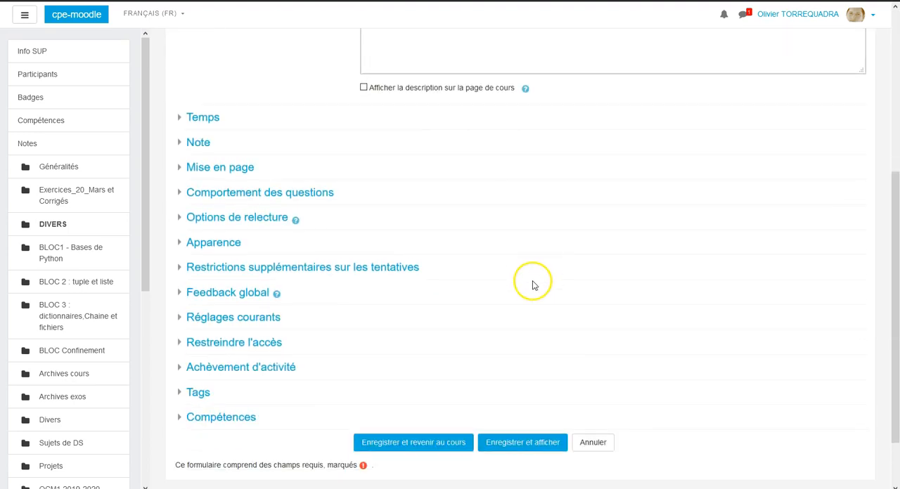
pyautogui.click(419, 394)
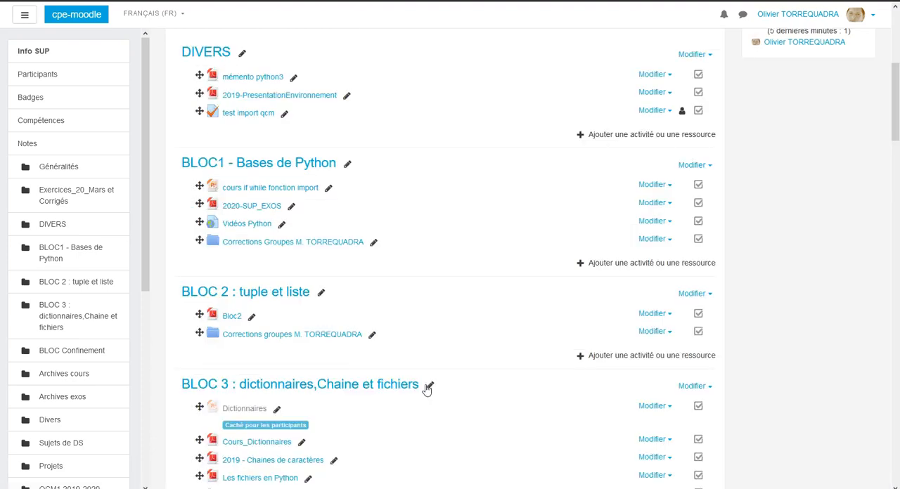
# Open the restore page of the "test import qcm" quiz in the DIVERS section.
pyautogui.click(250, 117)
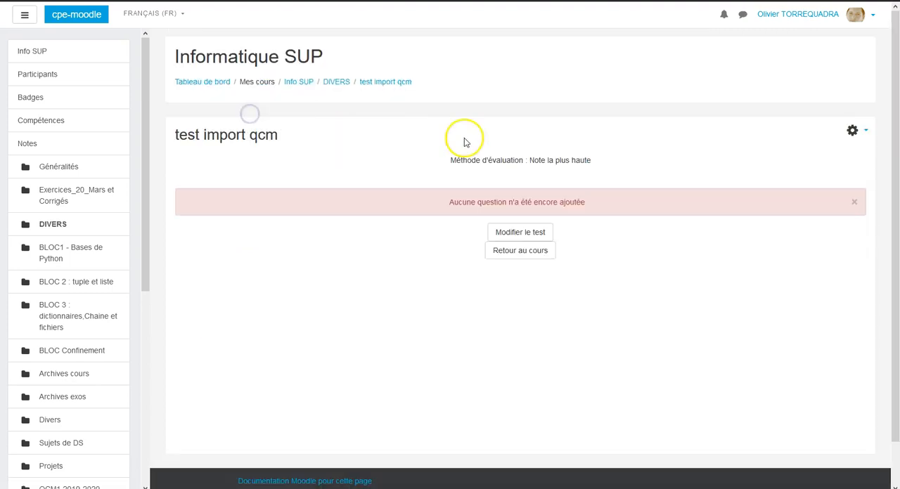
pyautogui.click(868, 133)
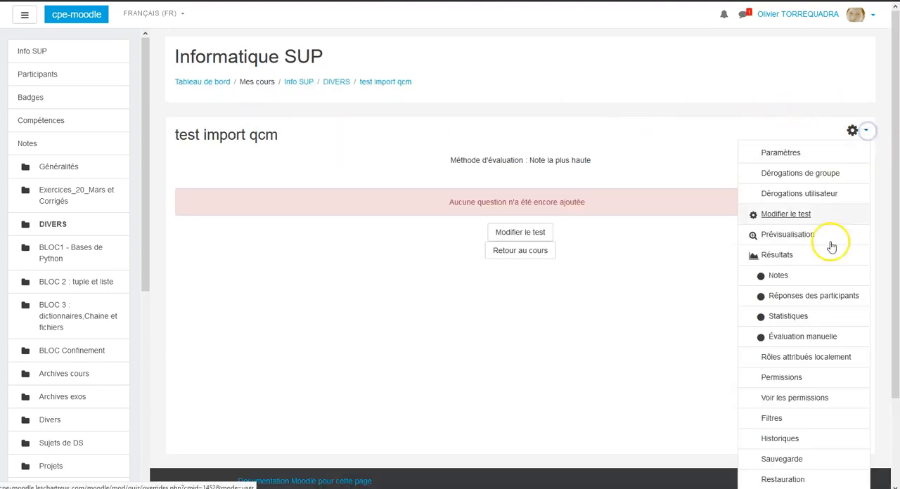
pyautogui.click(843, 478)
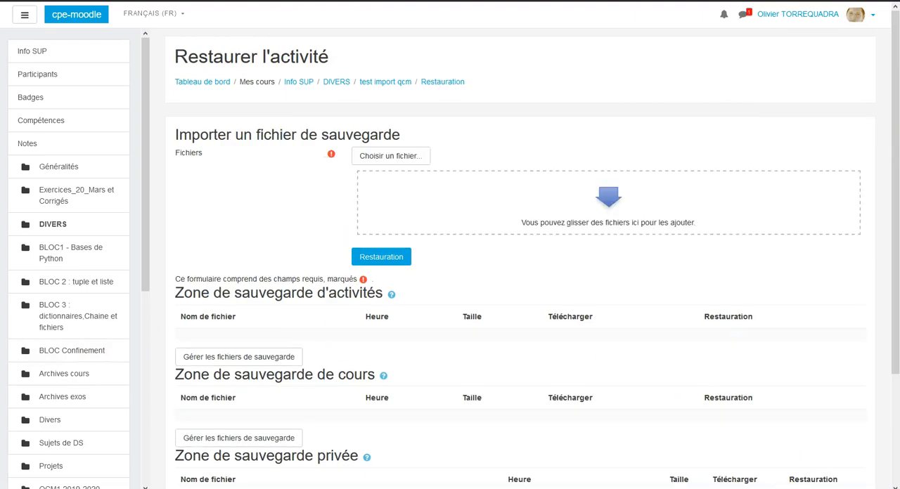
# Upload TutoQCM2.mbz as the backup file, start its restoration and accept the backup details.
pyautogui.moveTo(169, 348); pyautogui.dragTo(512, 205)
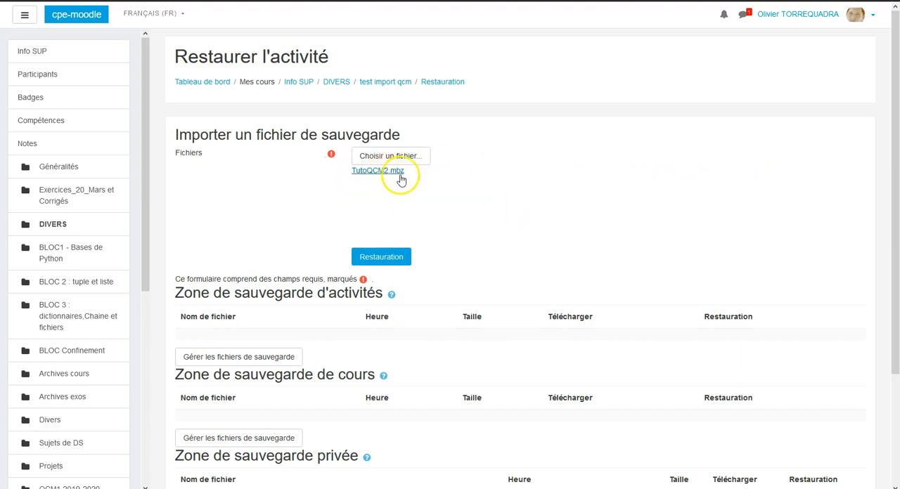
pyautogui.click(393, 258)
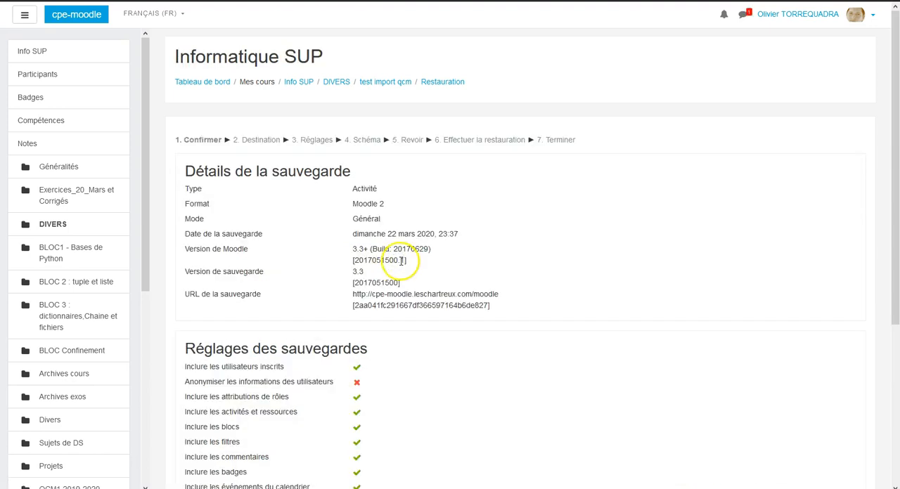
pyautogui.scroll(-5, 420, 287)
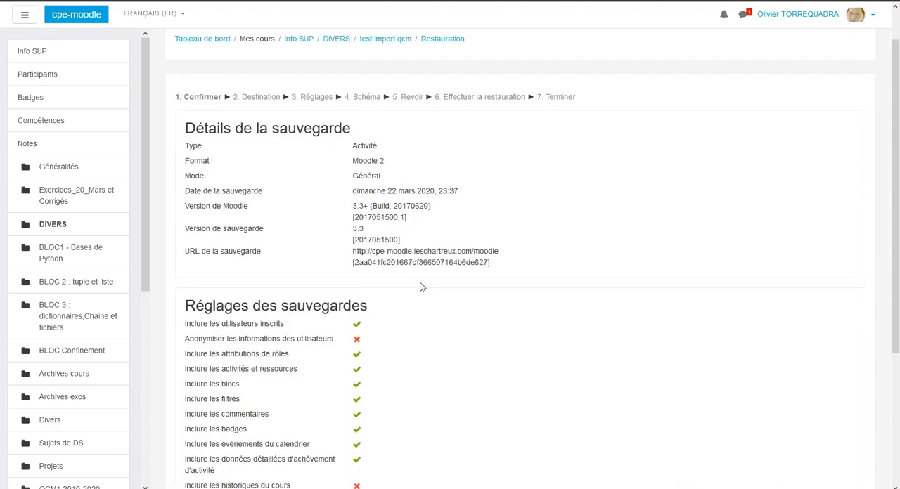
pyautogui.click(841, 391)
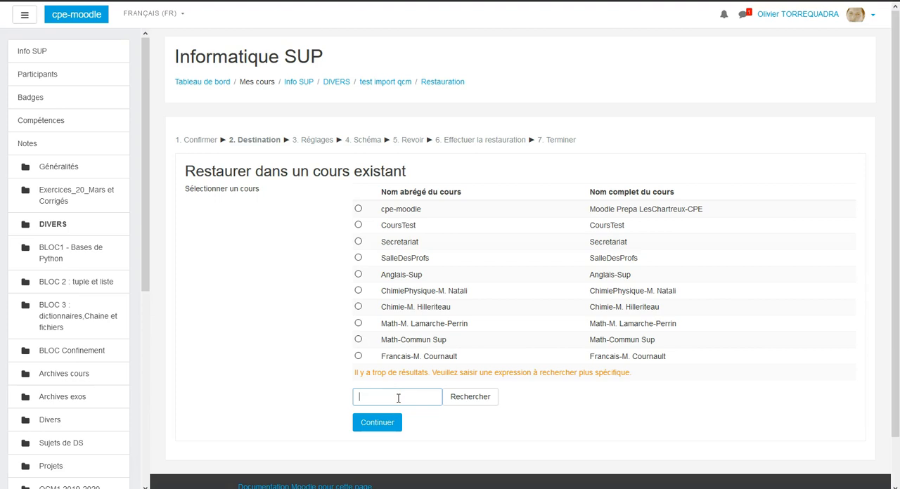
# Search the existing courses for "info sup" and choose Info SUP as the restore destination.
pyautogui.write('info sup')
pyautogui.click(405, 409)
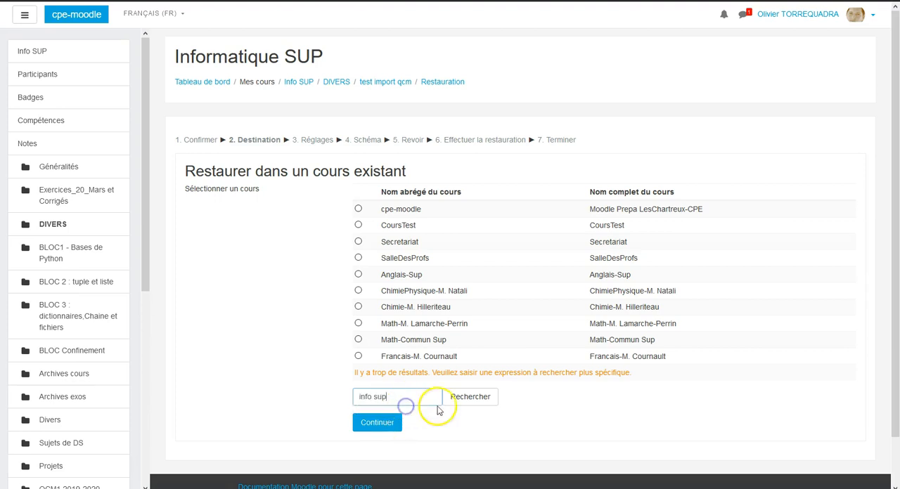
pyautogui.click(464, 398)
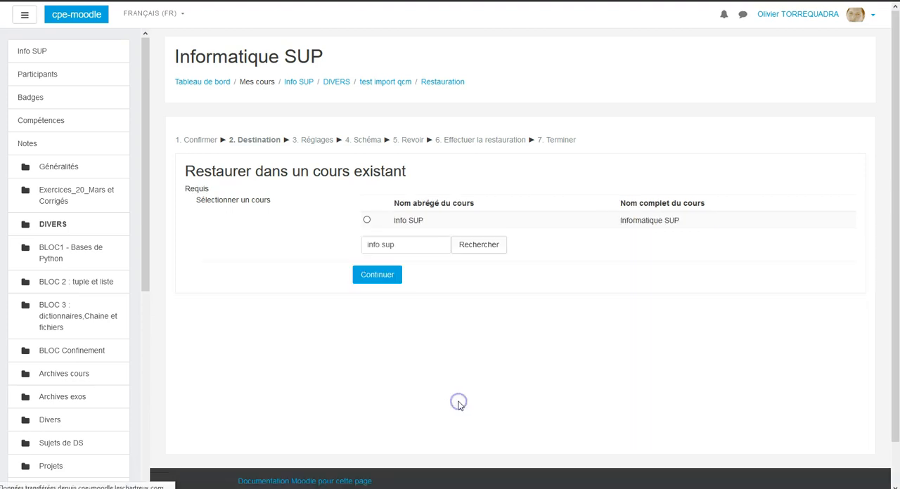
pyautogui.click(367, 221)
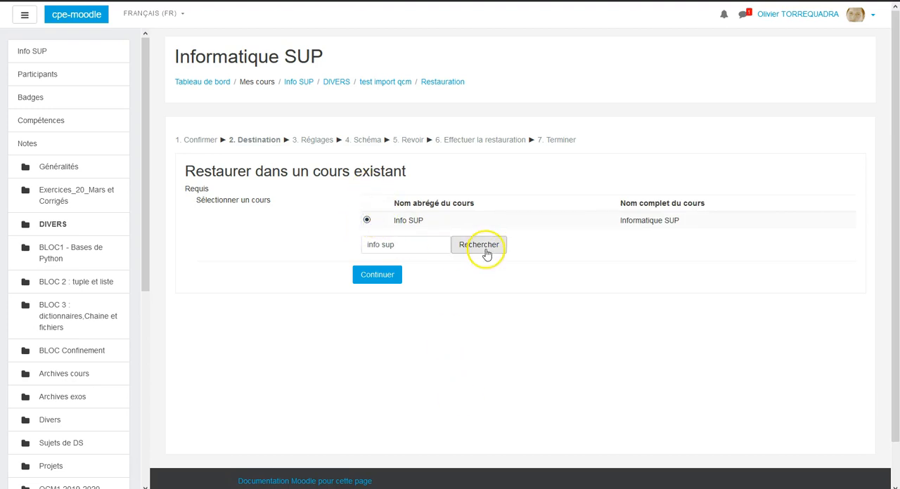
pyautogui.click(385, 274)
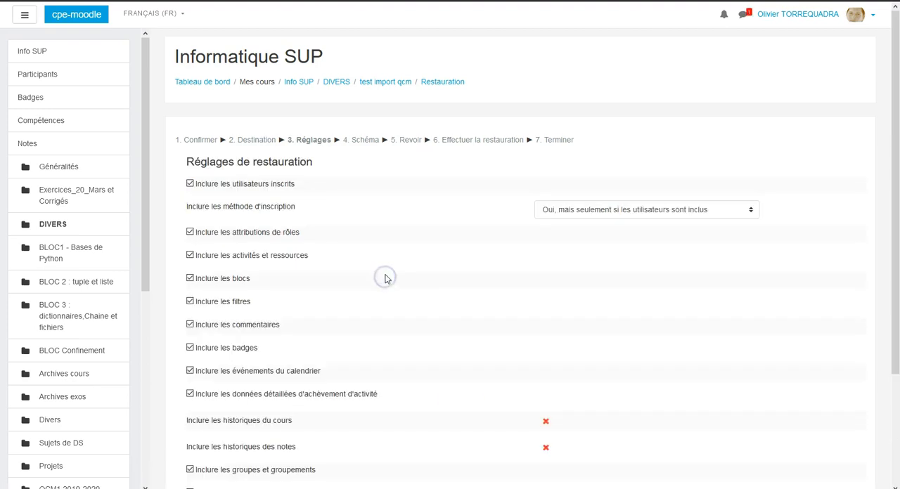
# Keep enrolment methods at "Oui, mais seulement si les utilisateurs sont inclus" and accept the restore settings.
pyautogui.scroll(-3, 498, 311)
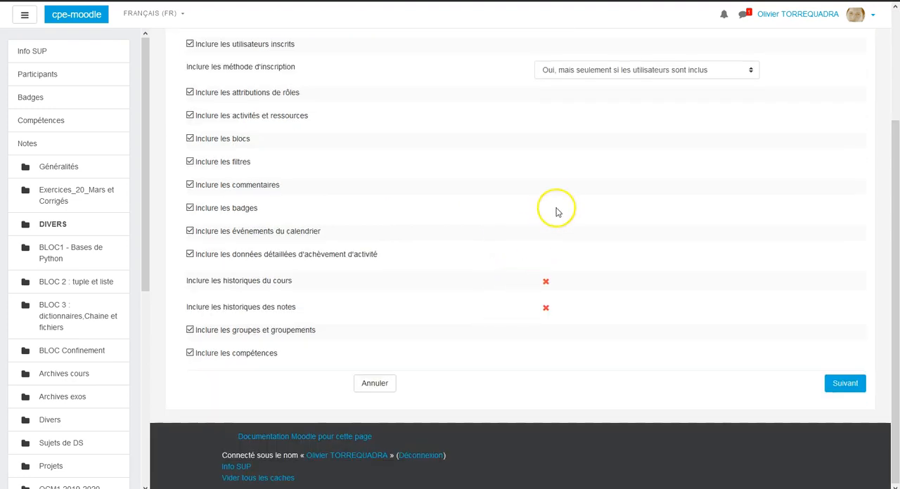
pyautogui.click(644, 73)
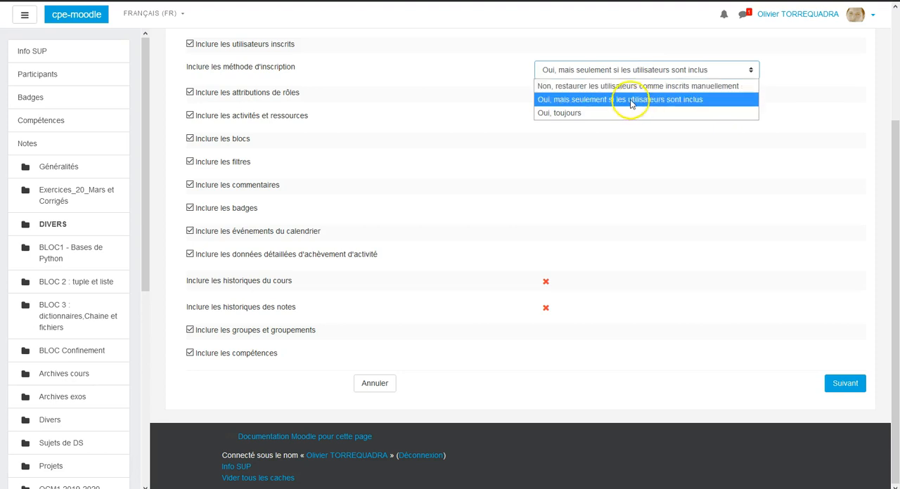
pyautogui.click(630, 99)
pyautogui.click(844, 385)
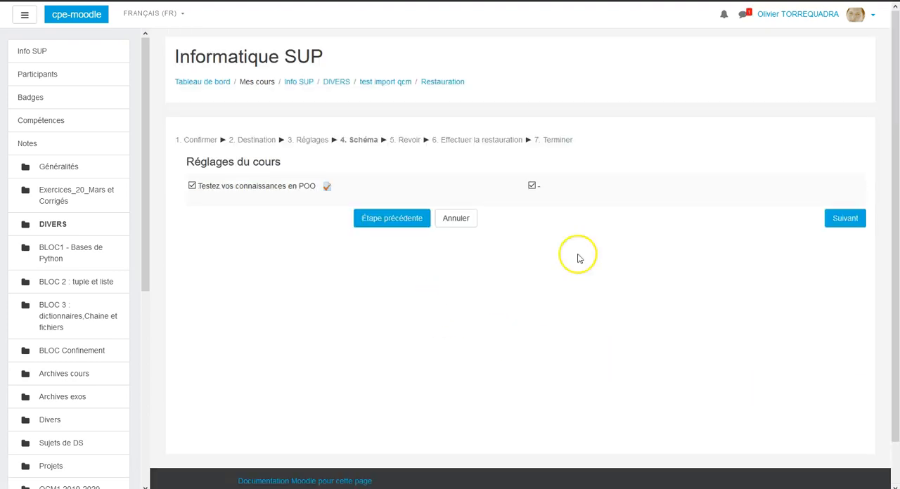
# Accept the schema including "Testez vos connaissances en POO", perform the restoration and return to the course page.
pyautogui.click(843, 218)
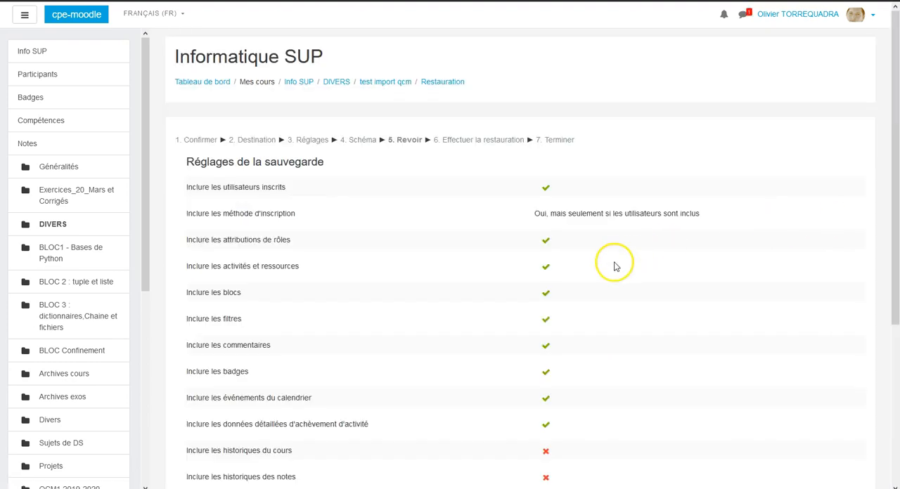
pyautogui.scroll(-5, 614, 266)
pyautogui.click(823, 388)
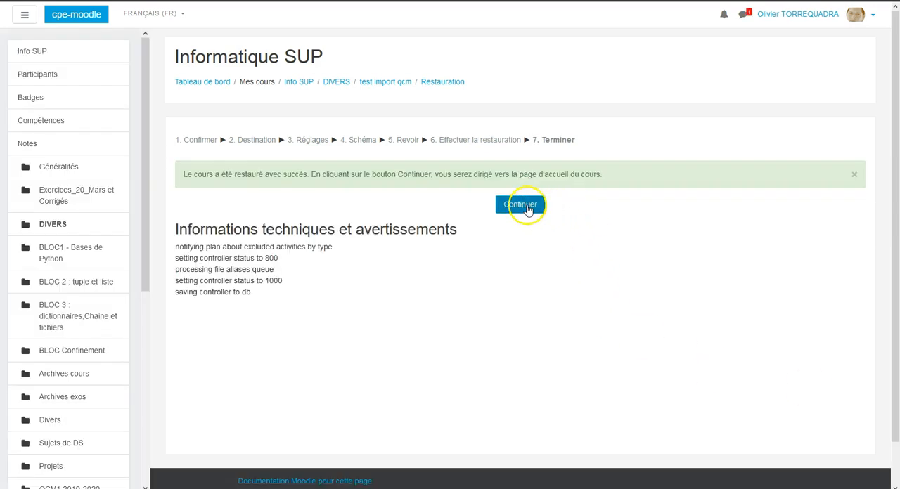
pyautogui.click(520, 205)
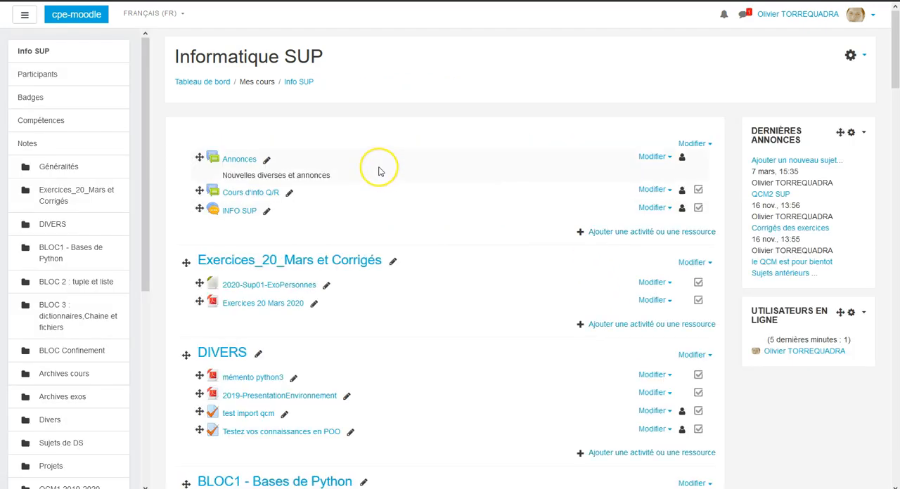
# Delete the placeholder quiz "test import qcm" from the DIVERS section and confirm its removal.
pyautogui.scroll(-3, 378, 172)
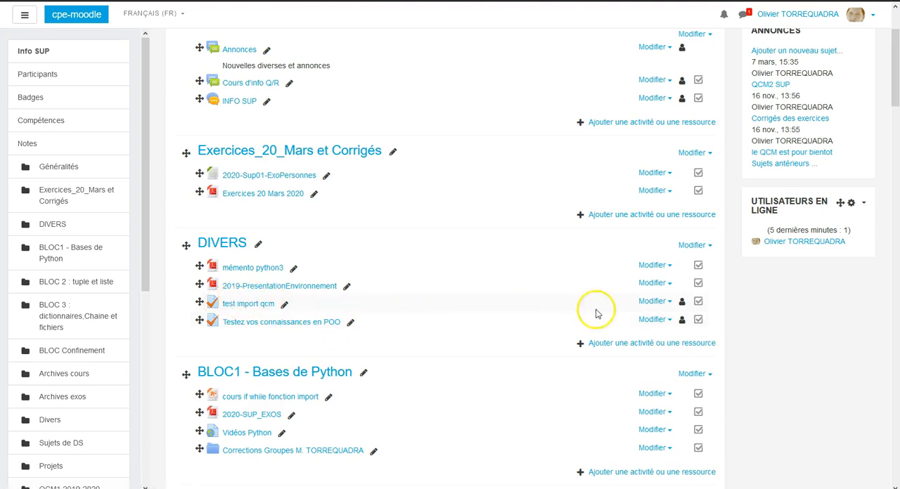
pyautogui.click(667, 304)
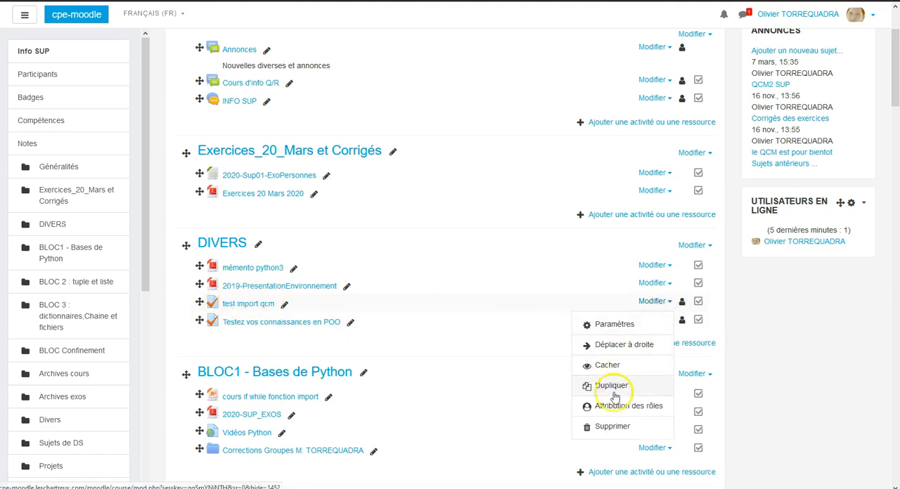
pyautogui.click(612, 425)
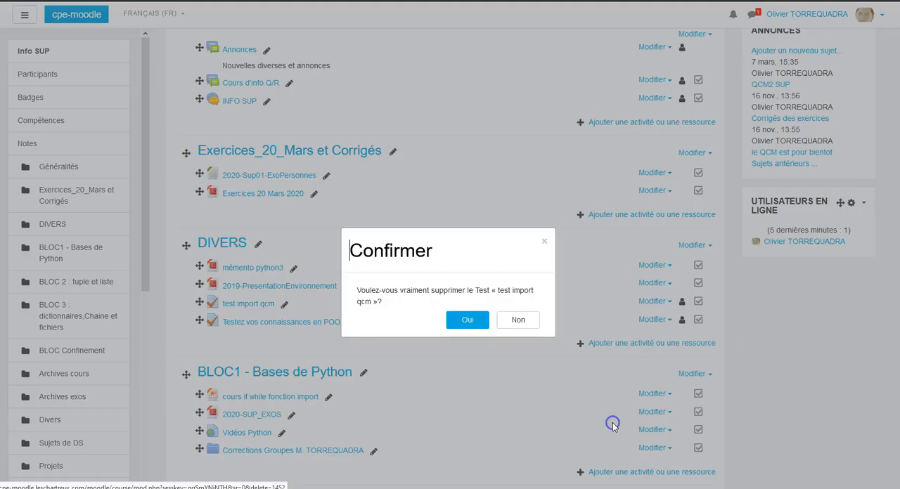
pyautogui.click(467, 320)
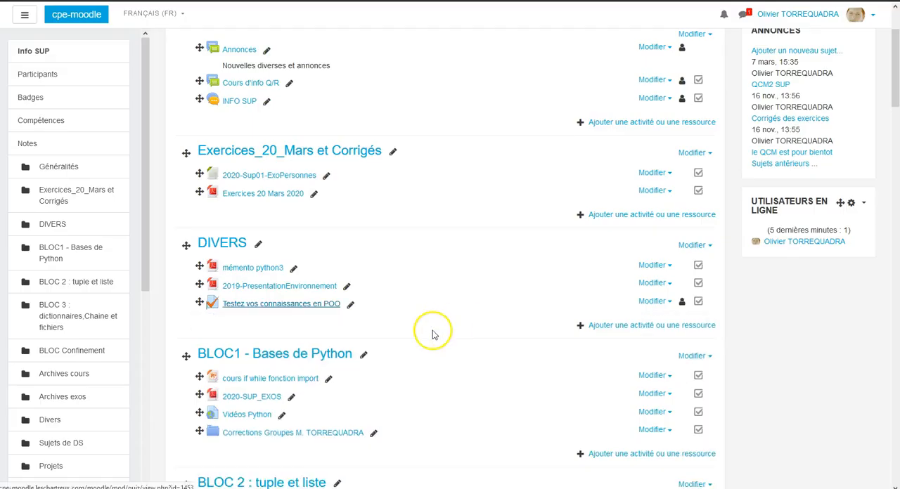
# Open "Testez vos connaissances en POO" for editing, view the settings of its question "Qu'est-ce que c'est ?" and return to the question list.
pyautogui.click(287, 308)
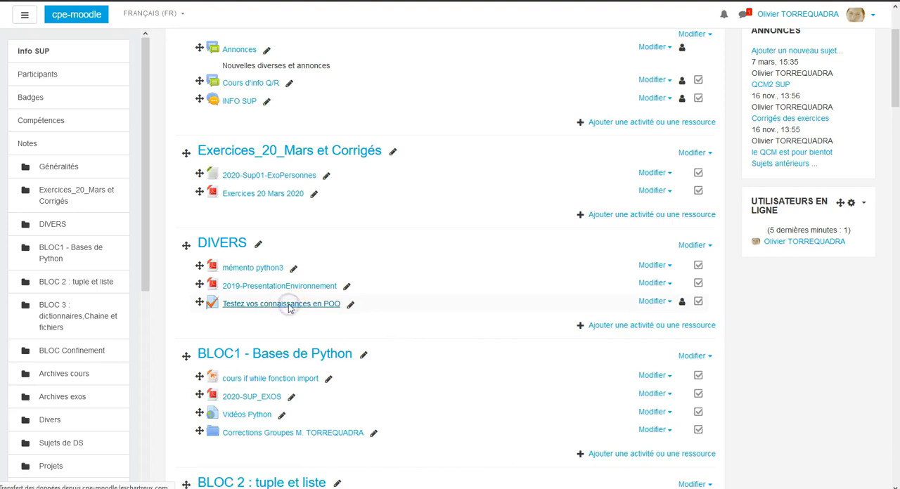
pyautogui.click(864, 134)
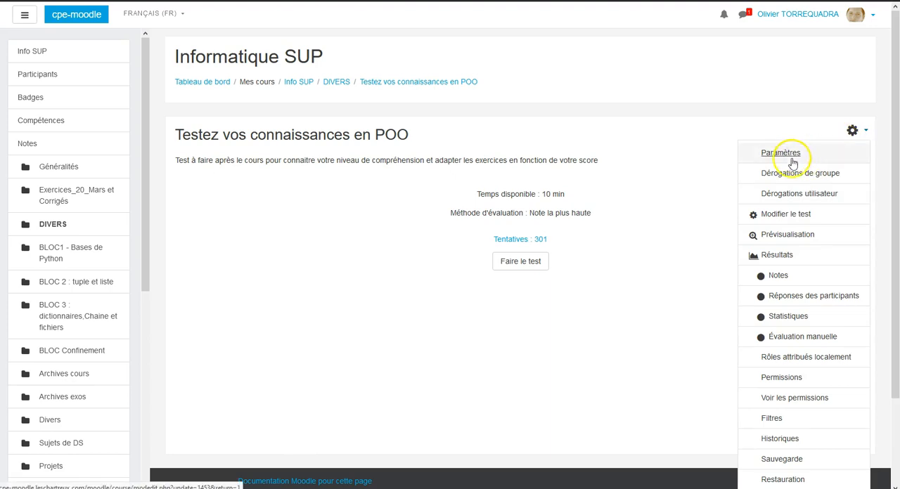
pyautogui.click(781, 216)
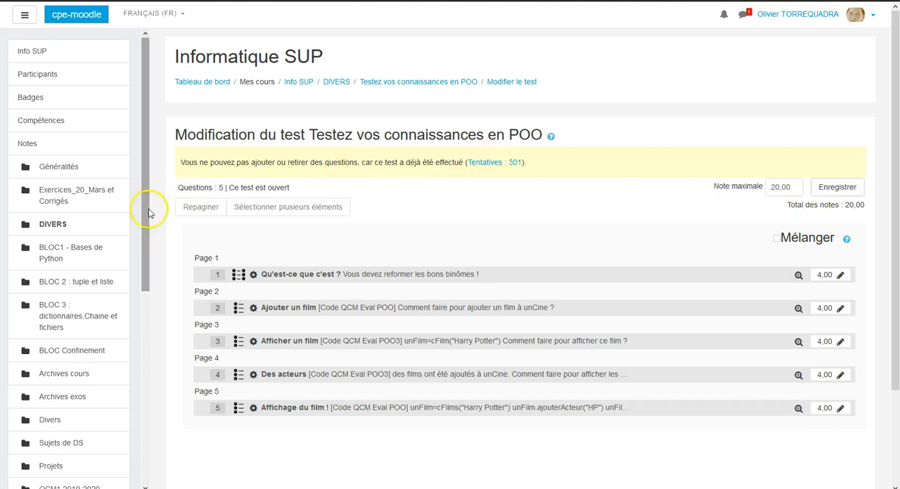
pyautogui.click(256, 276)
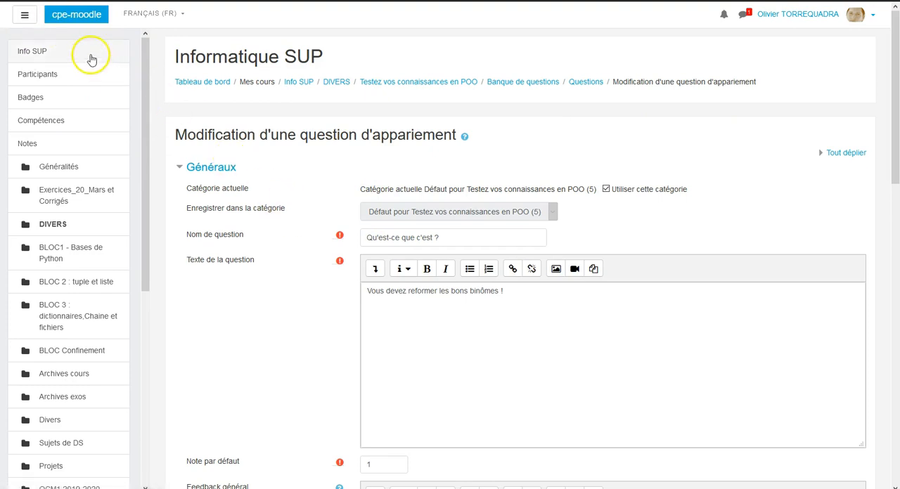
pyautogui.hotkey('alt', 'Left')
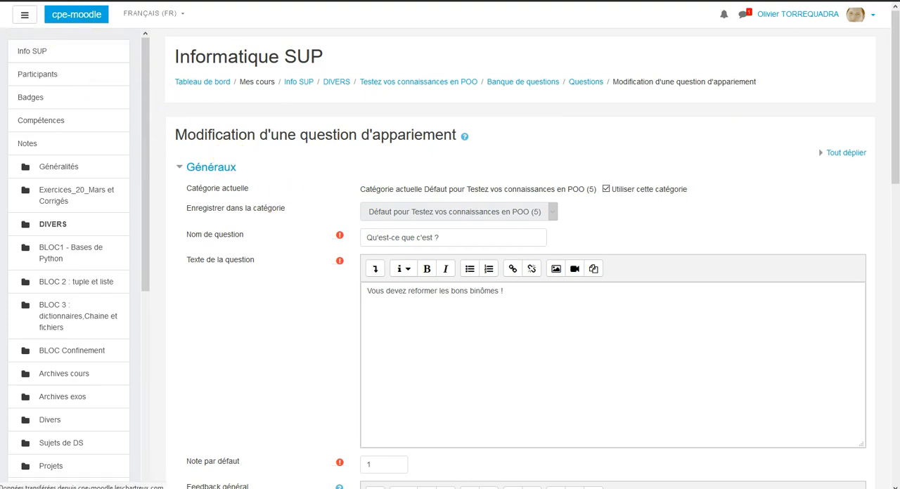
# Open the quiz's attempts report and examine the participants' grades and the grade distribution chart.
pyautogui.click(485, 163)
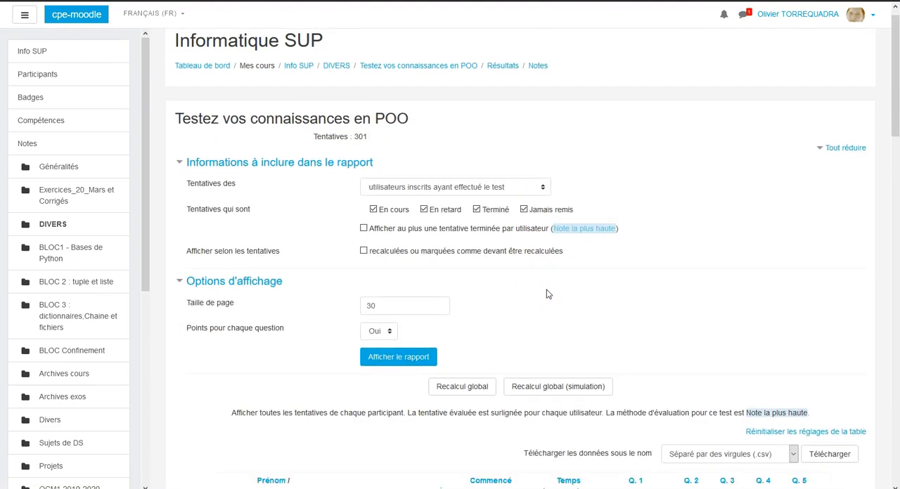
pyautogui.scroll(-2, 548, 294)
pyautogui.scroll(-1, 548, 294)
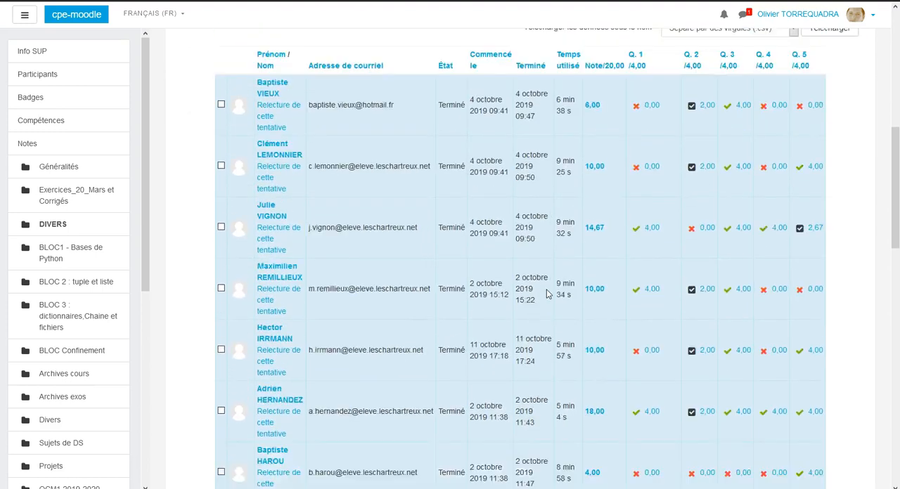
pyautogui.scroll(7, 548, 293)
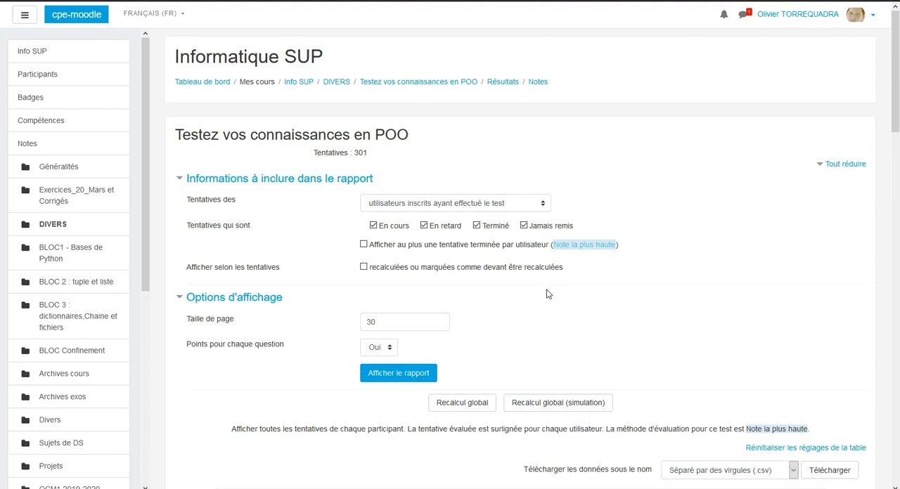
pyautogui.click(547, 290)
pyautogui.scroll(-10, 577, 337)
pyautogui.scroll(-10, 577, 340)
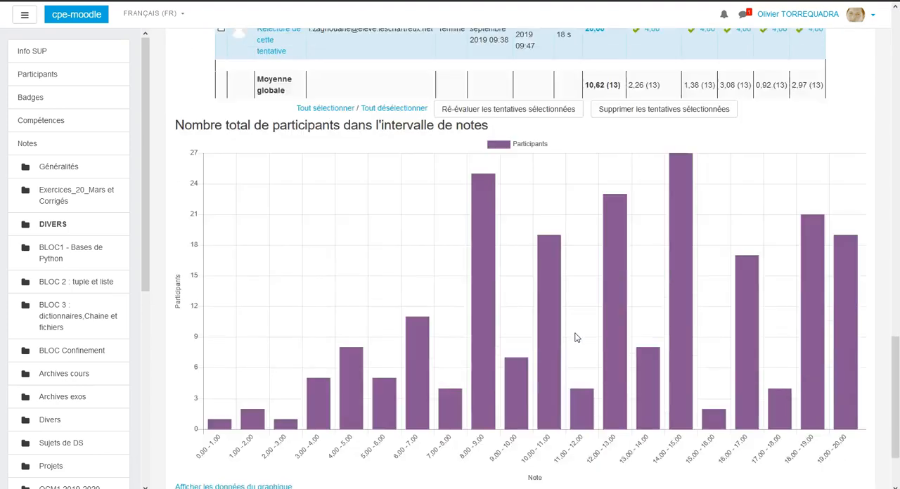
# Select all attempts listed for enrolled users and delete them, confirming the removal, then check the refreshed report.
pyautogui.scroll(3, 575, 338)
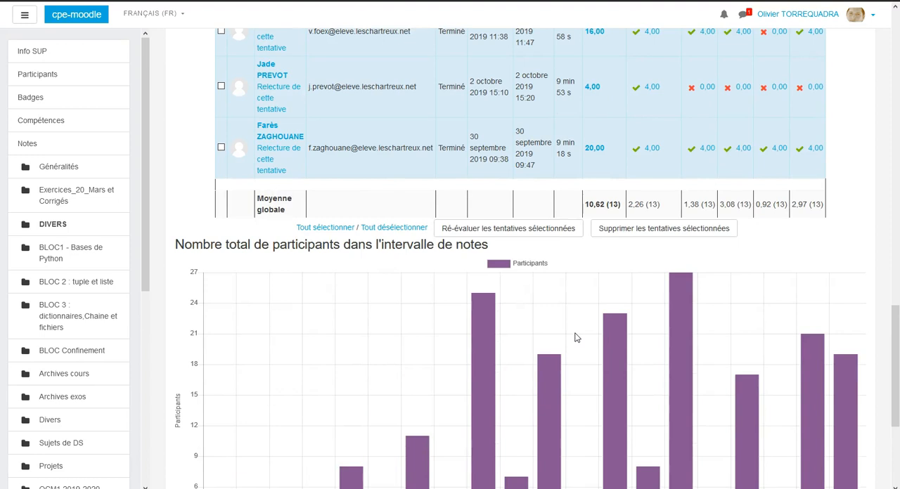
pyautogui.click(304, 229)
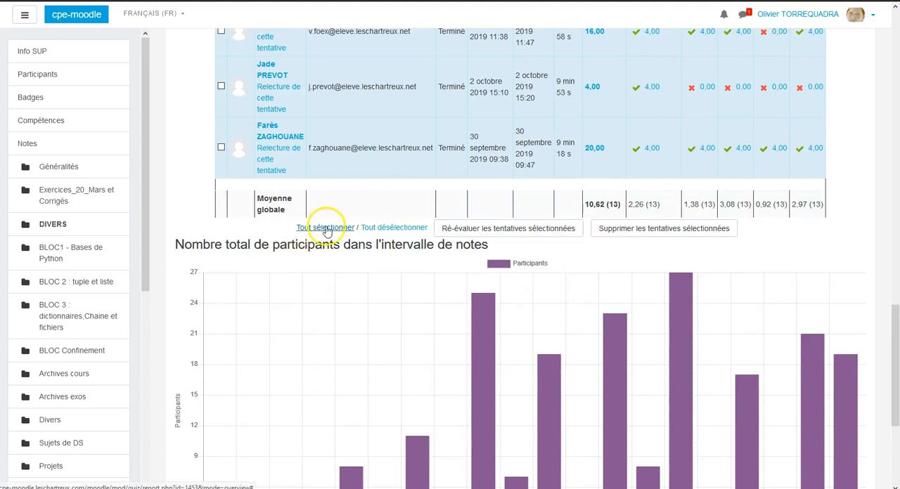
pyautogui.click(661, 231)
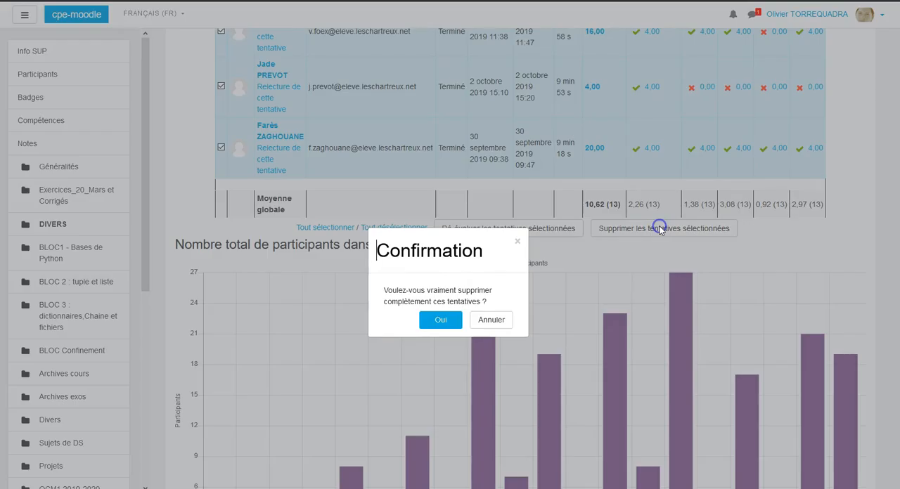
pyautogui.click(427, 321)
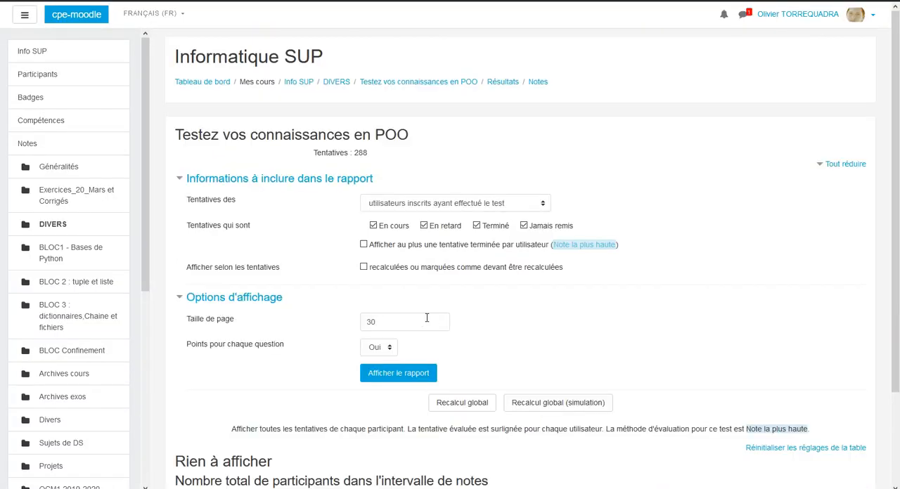
pyautogui.scroll(-4, 444, 317)
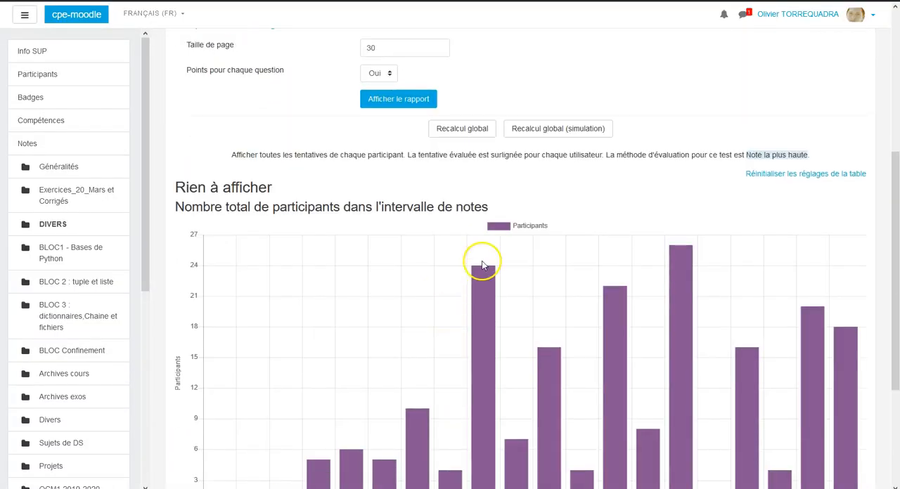
pyautogui.scroll(4, 482, 260)
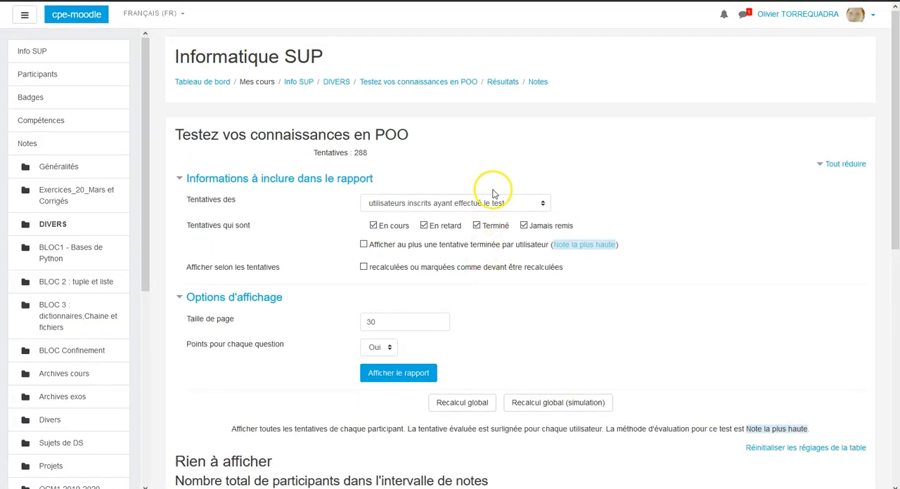
# Reopen the attempts report of "Testez vos connaissances en POO" from the Info SUP course page and check its attempt total and page size.
pyautogui.click(63, 55)
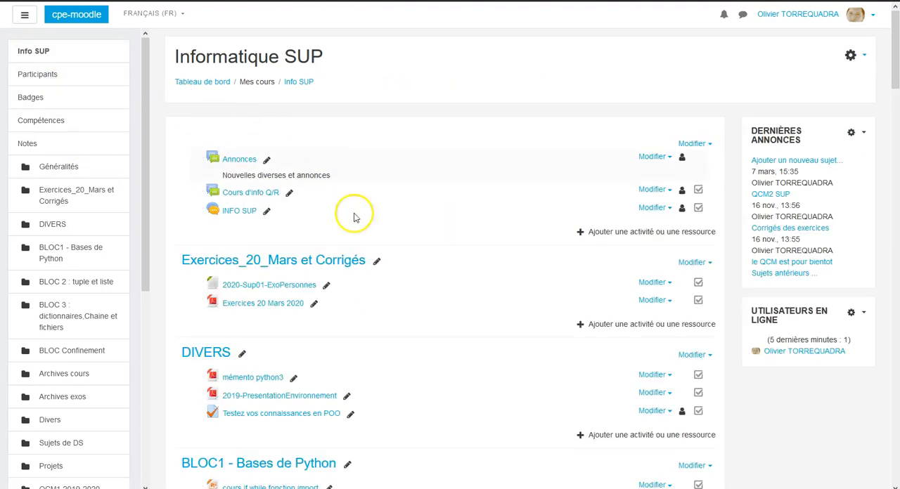
pyautogui.click(315, 415)
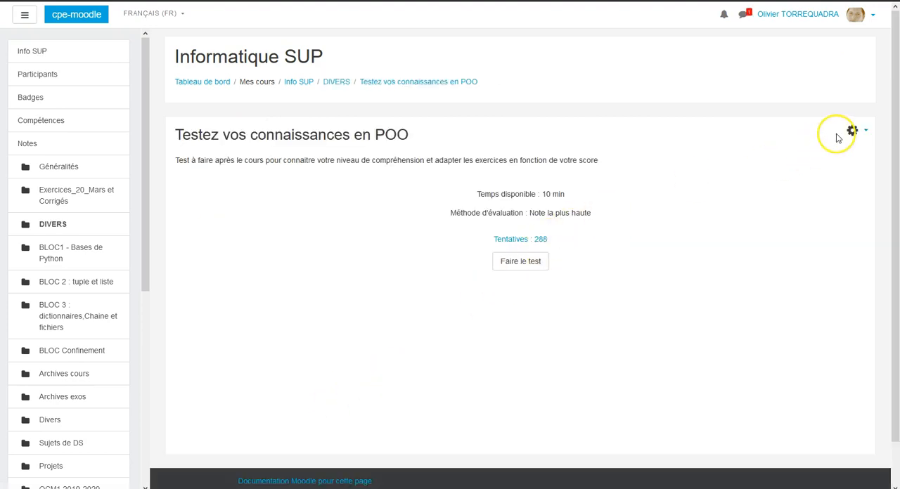
pyautogui.click(517, 241)
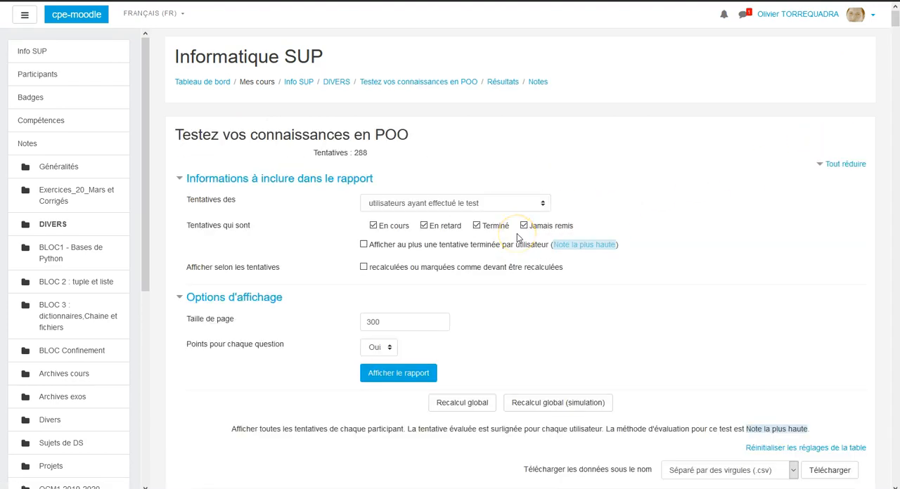
pyautogui.click(517, 228)
pyautogui.click(360, 152)
pyautogui.doubleClick(388, 326)
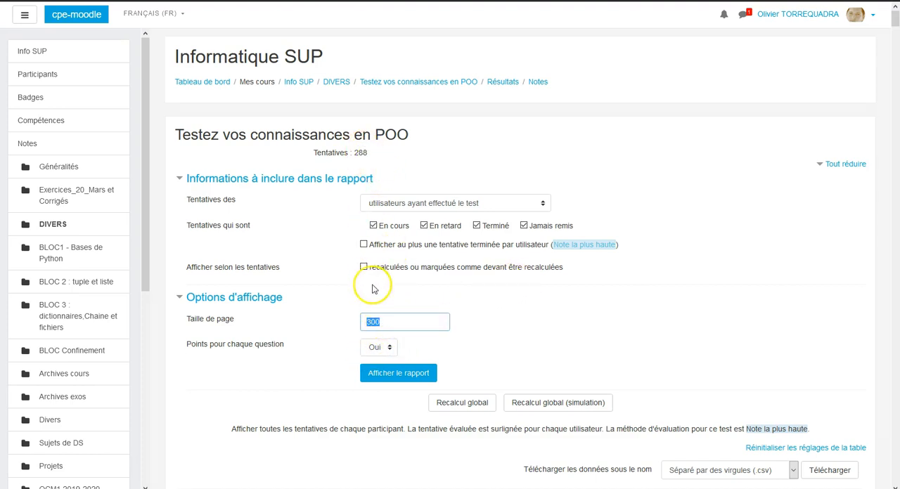
# Select all remaining attempts by users who took the quiz, delete them with confirmation and check the attempt total.
pyautogui.scroll(-10, 387, 342)
pyautogui.scroll(-15, 404, 303)
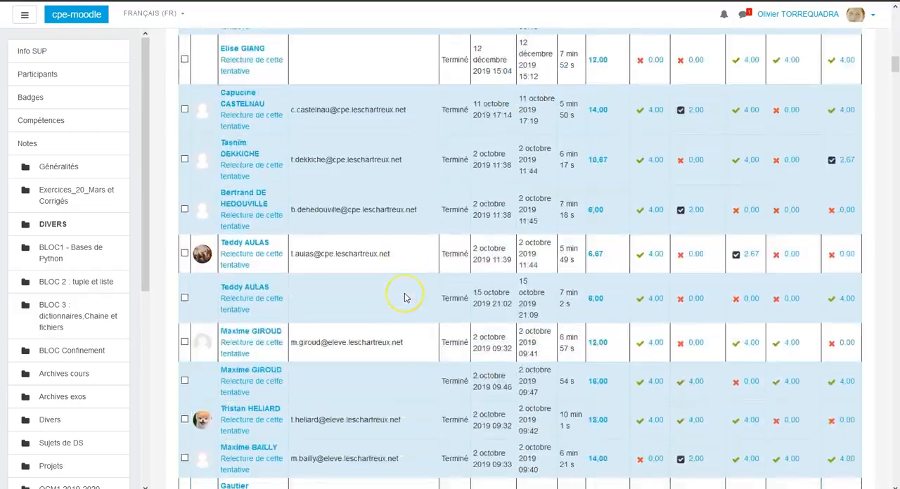
pyautogui.scroll(-20, 405, 297)
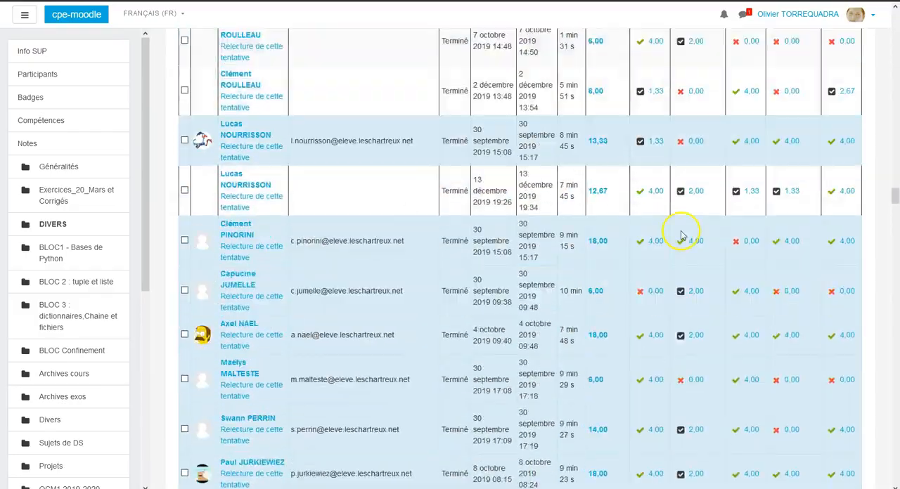
pyautogui.moveTo(894, 186); pyautogui.dragTo(895, 466)
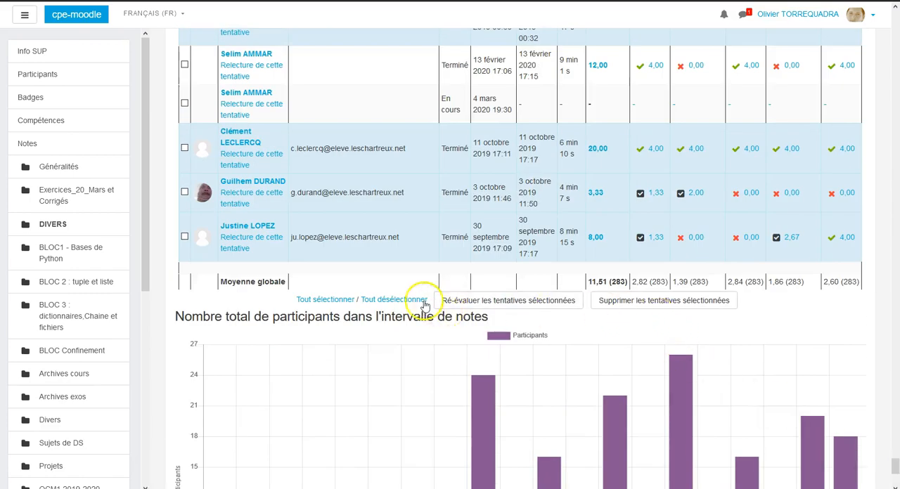
pyautogui.click(393, 299)
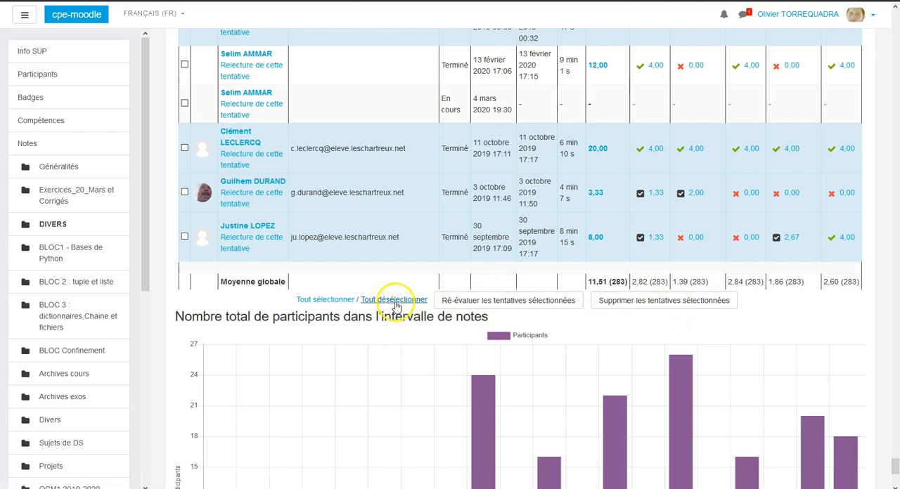
pyautogui.click(340, 301)
pyautogui.click(626, 303)
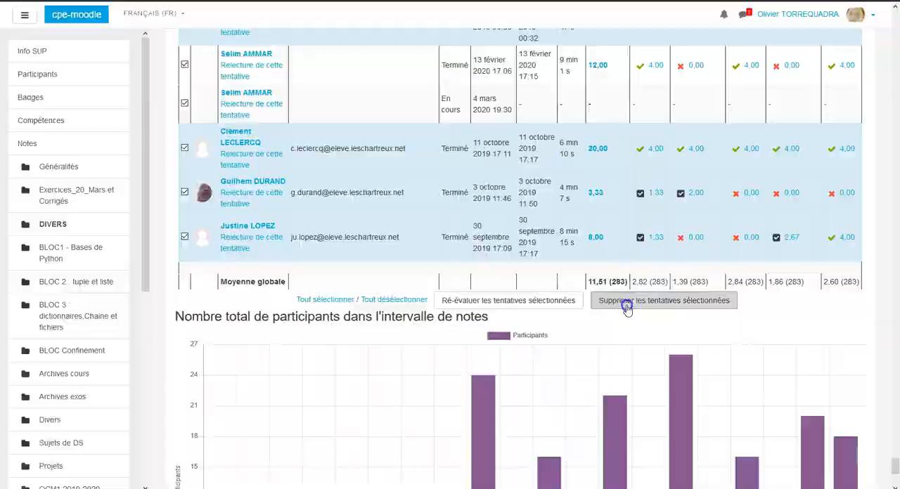
pyautogui.click(438, 320)
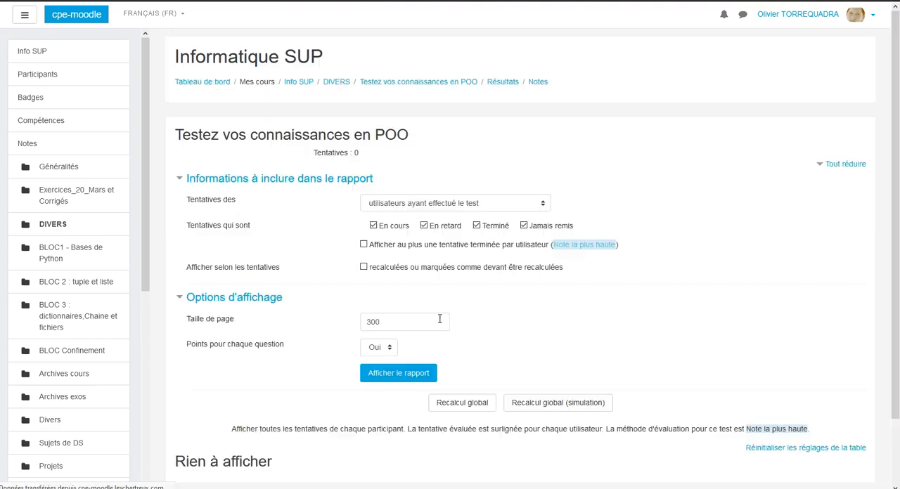
pyautogui.doubleClick(356, 152)
# Reopen "Testez vos connaissances en POO" from the Info SUP course, check its question editing page and return to the quiz page.
pyautogui.click(67, 53)
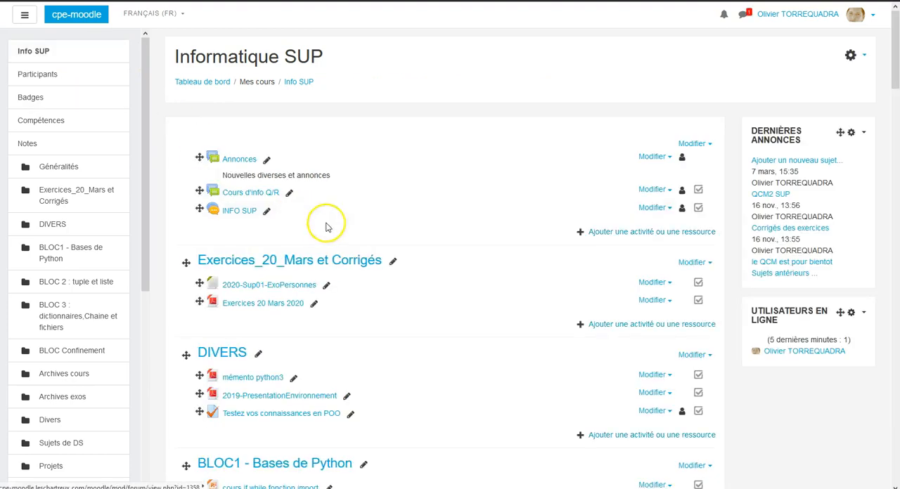
pyautogui.click(301, 416)
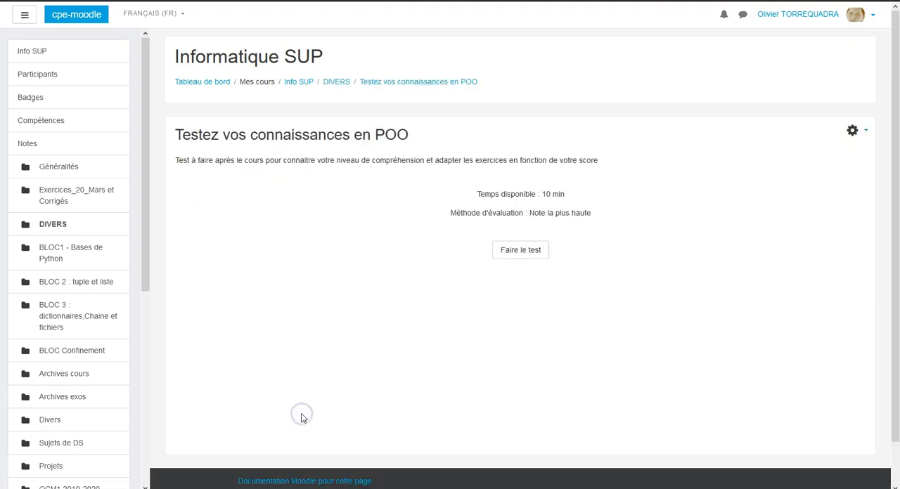
pyautogui.click(864, 132)
pyautogui.click(786, 214)
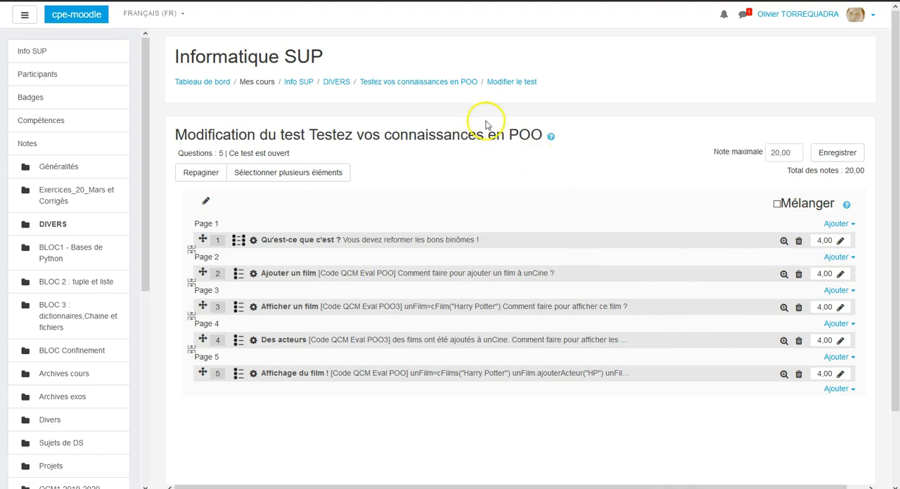
pyautogui.click(425, 83)
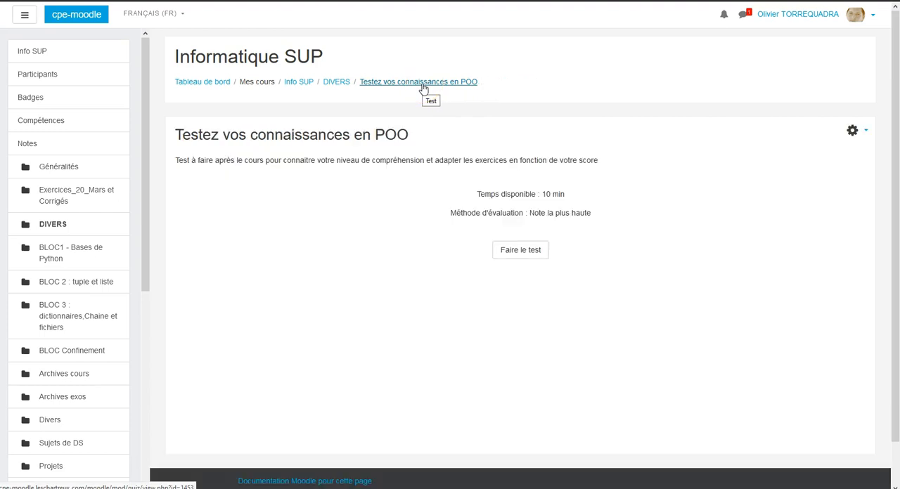
# Open the question bank's question list from the administration options of the quiz "Testez vos connaissances en POO".
pyautogui.click(866, 134)
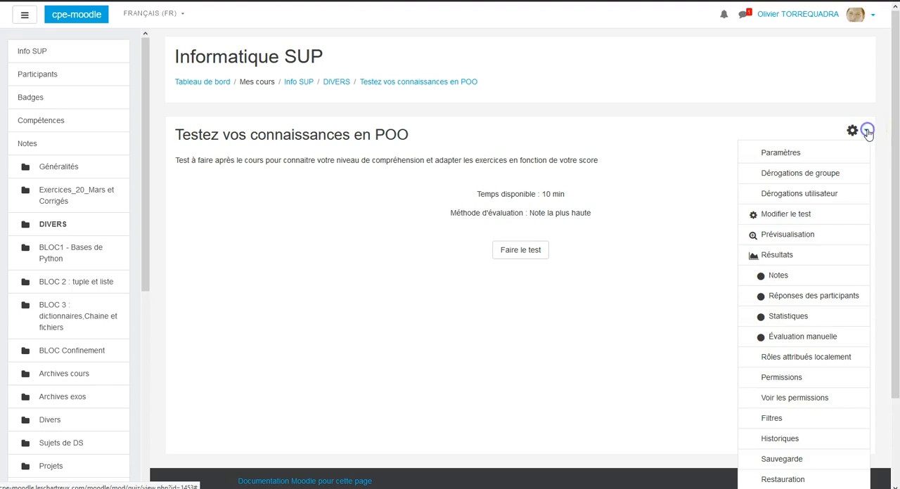
pyautogui.scroll(-3, 836, 325)
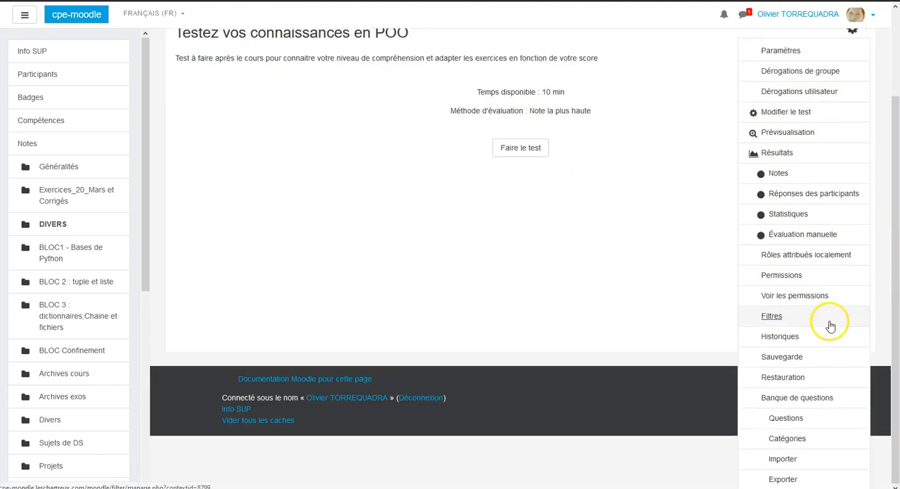
pyautogui.click(773, 454)
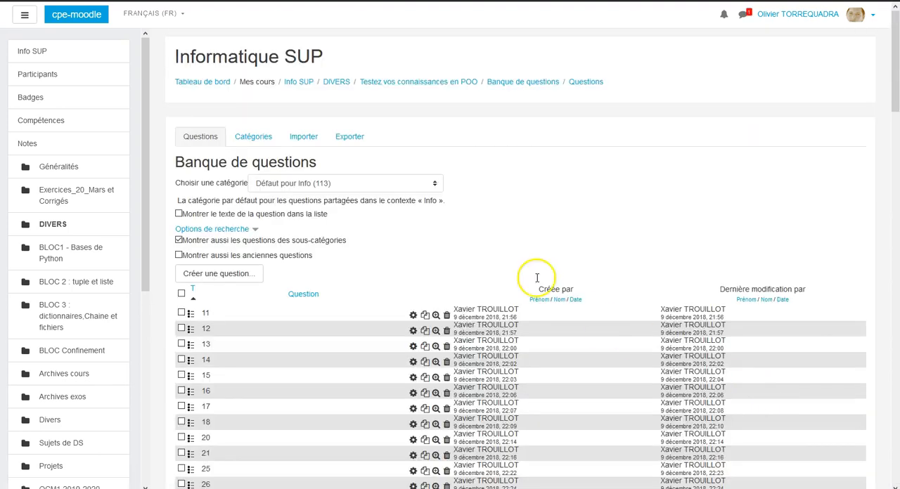
# Look through the questions listed in the category "Défaut pour Info", including the SUP1 series, and return to the start of the list.
pyautogui.scroll(-8, 417, 279)
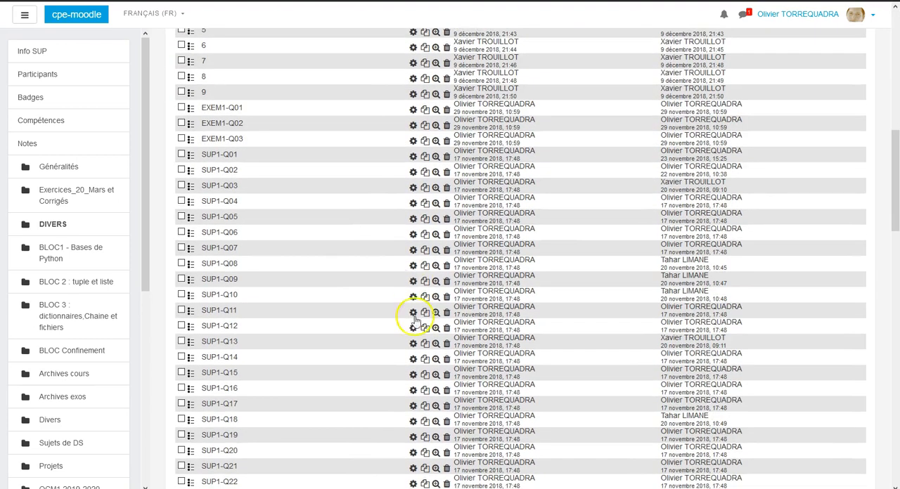
pyautogui.scroll(1, 391, 301)
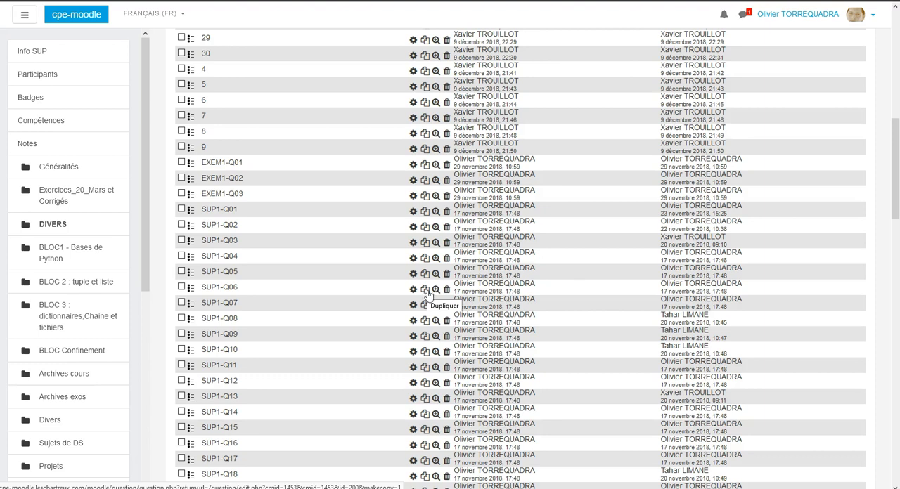
pyautogui.scroll(-10, 427, 293)
pyautogui.scroll(5, 426, 294)
pyautogui.scroll(2, 428, 293)
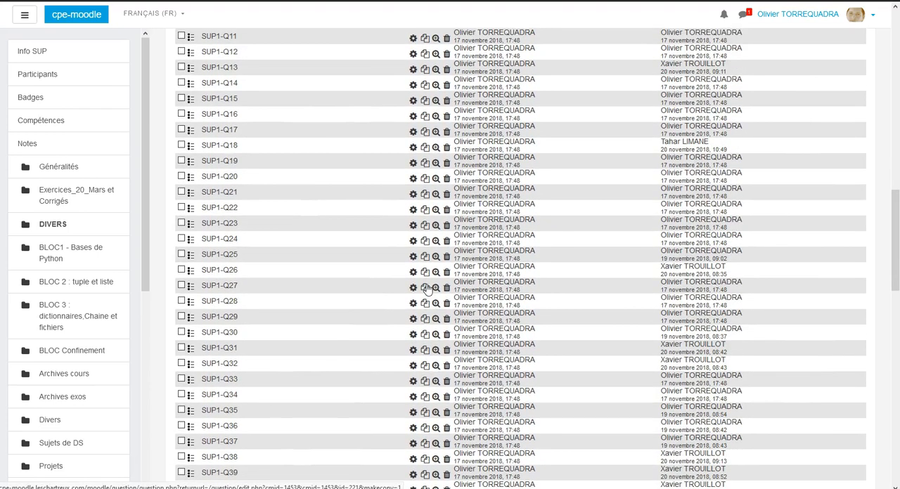
pyautogui.click(426, 284)
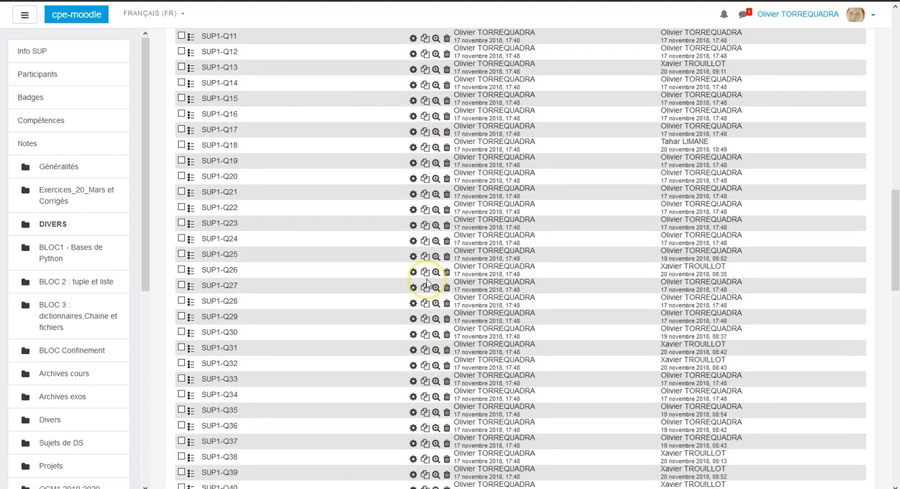
pyautogui.click(425, 280)
pyautogui.scroll(10, 427, 280)
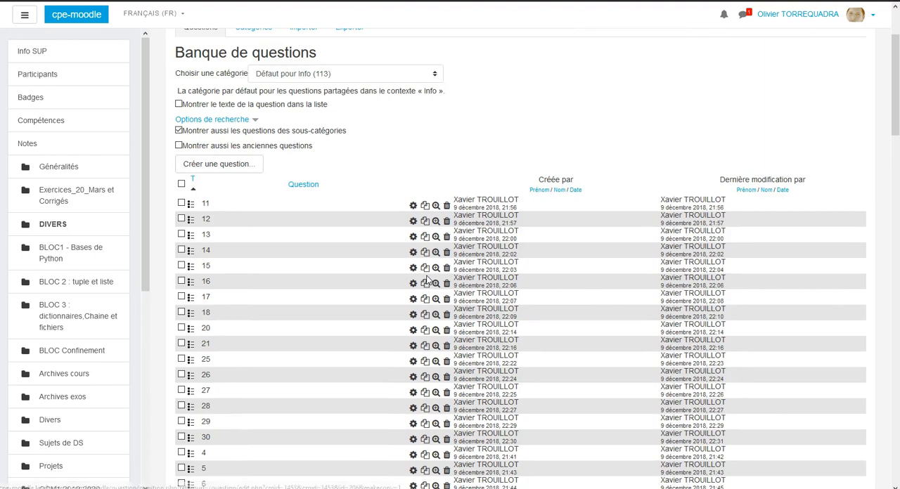